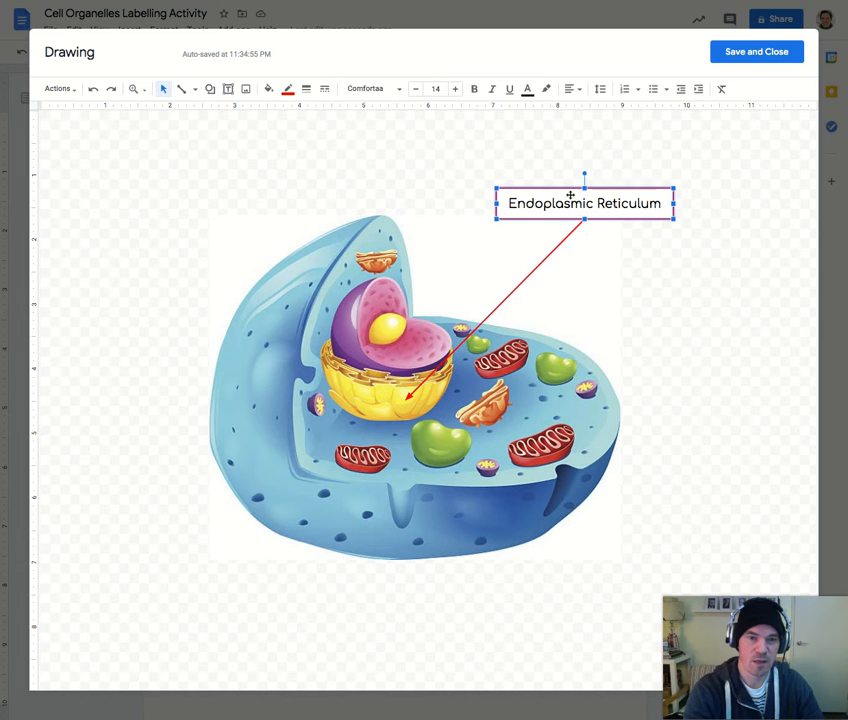
- Change the line colour of the Endoplasmic Reticulum label and its arrow from red to blue
left_click(559, 244, "shift")
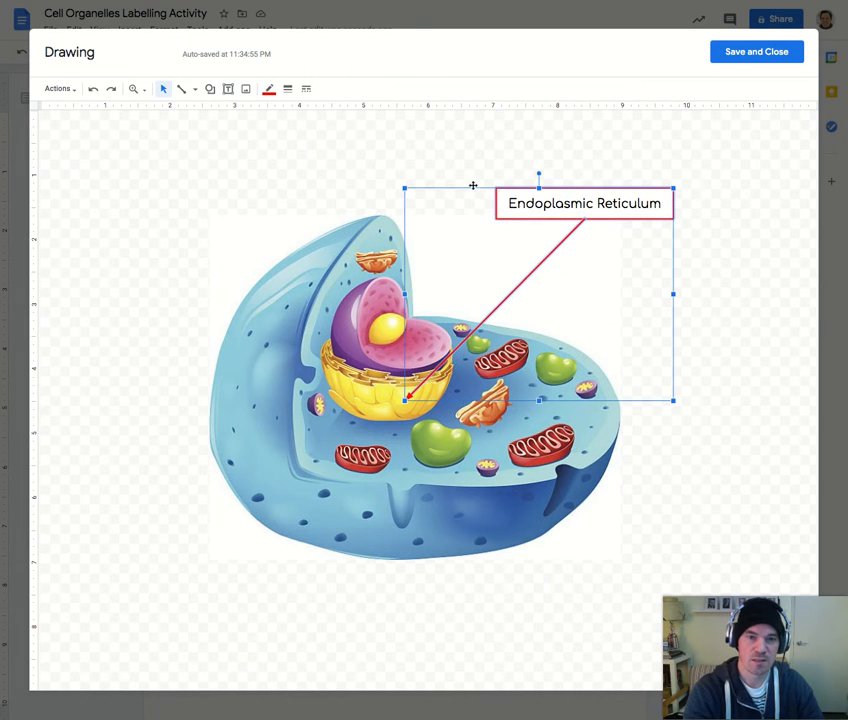
left_click(267, 91)
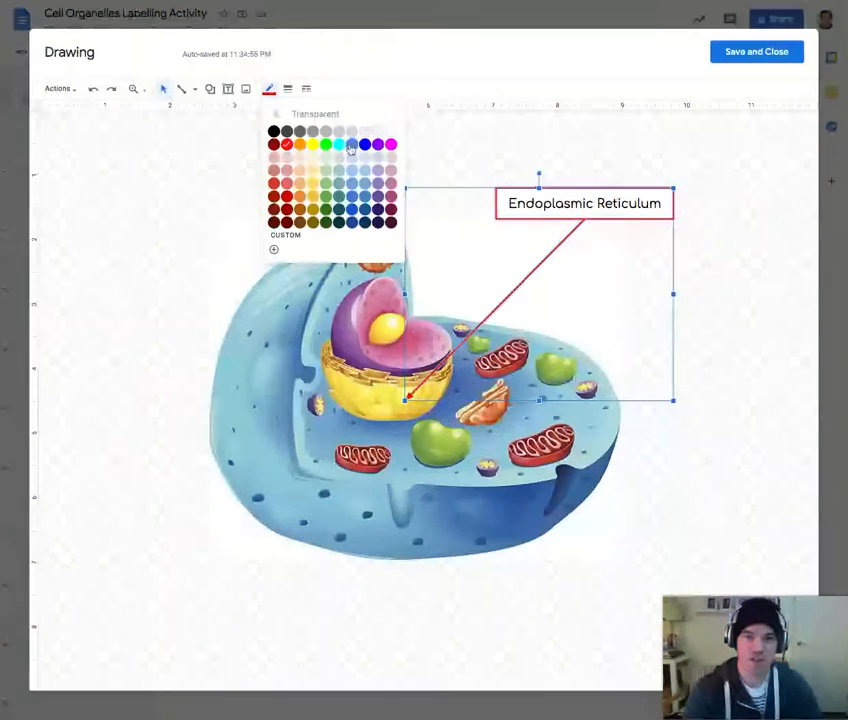
left_click(352, 146)
left_click(461, 162)
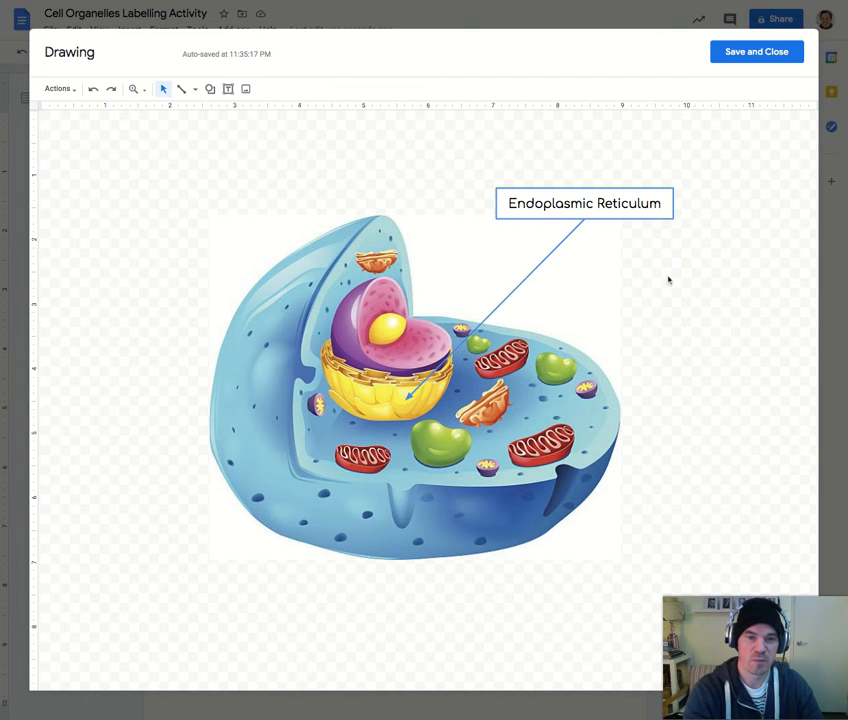
- Duplicate the Endoplasmic Reticulum label together with its arrow and place the copy just below the original, slightly to its right
left_click(552, 189)
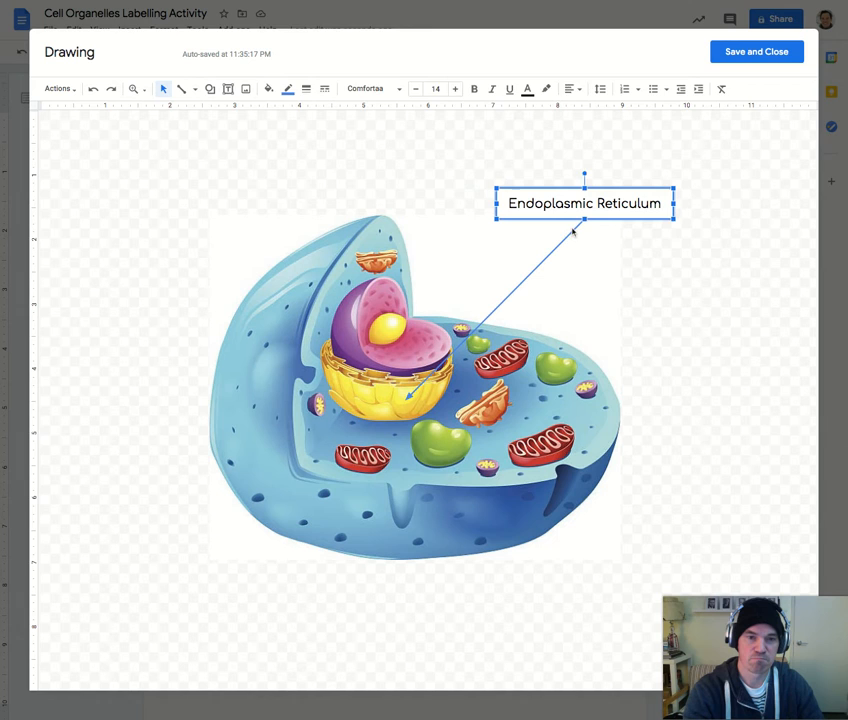
left_click(574, 229, "shift")
left_click(523, 162)
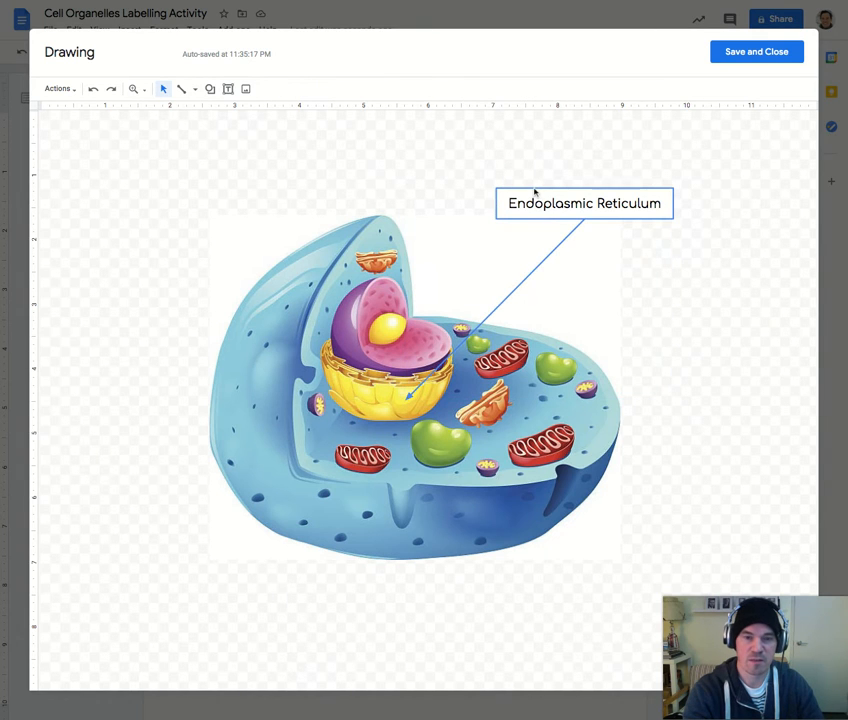
left_click(535, 190)
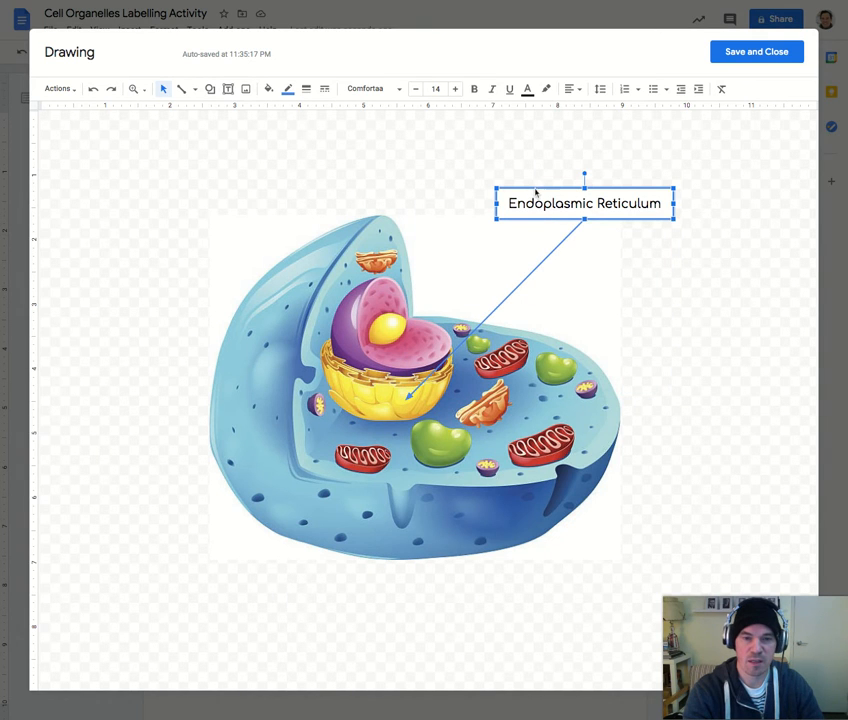
left_click(573, 231, "shift")
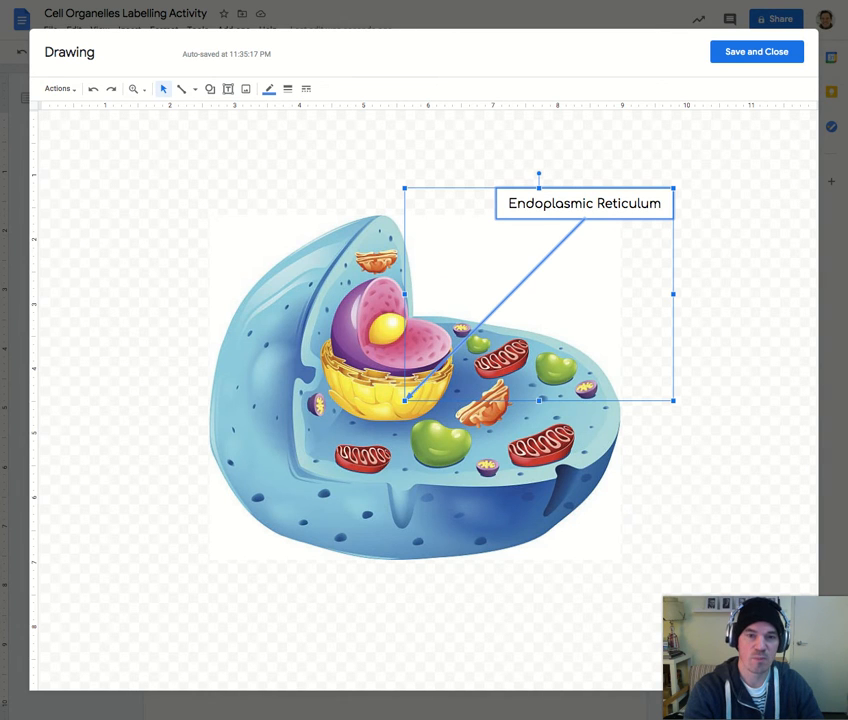
right_click(565, 239)
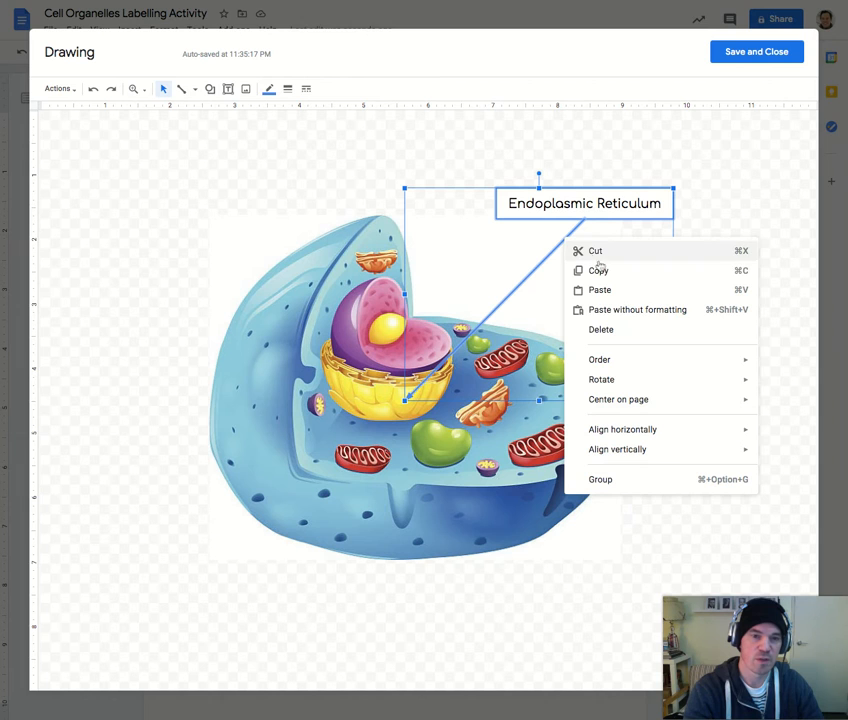
left_click(721, 296)
left_click_drag(577, 225, 605, 253)
left_click(685, 208)
left_click(642, 240)
left_click(603, 267)
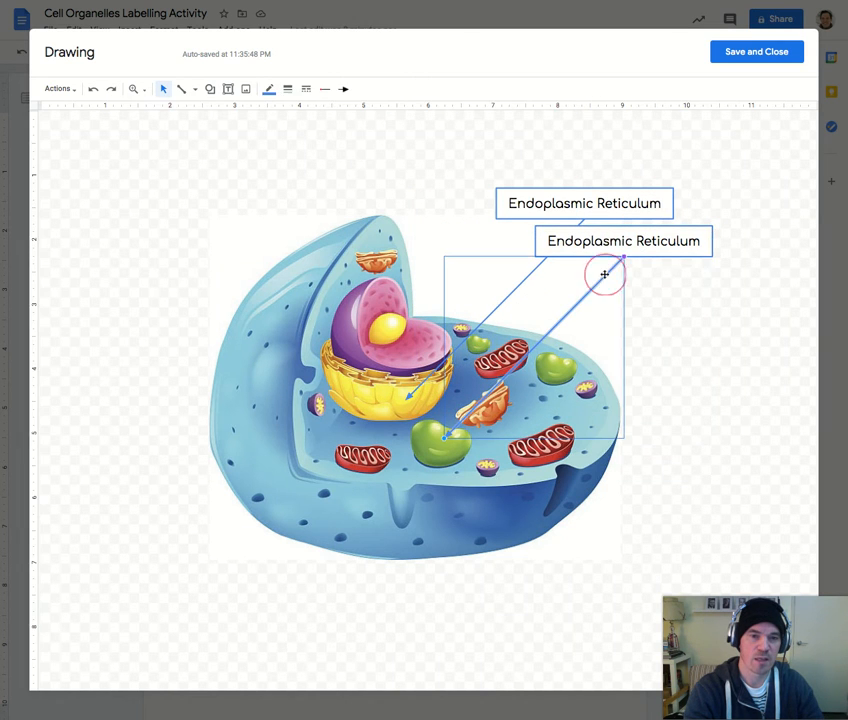
- Replace the text of the duplicated label with "Nucleus"
double_click(602, 243)
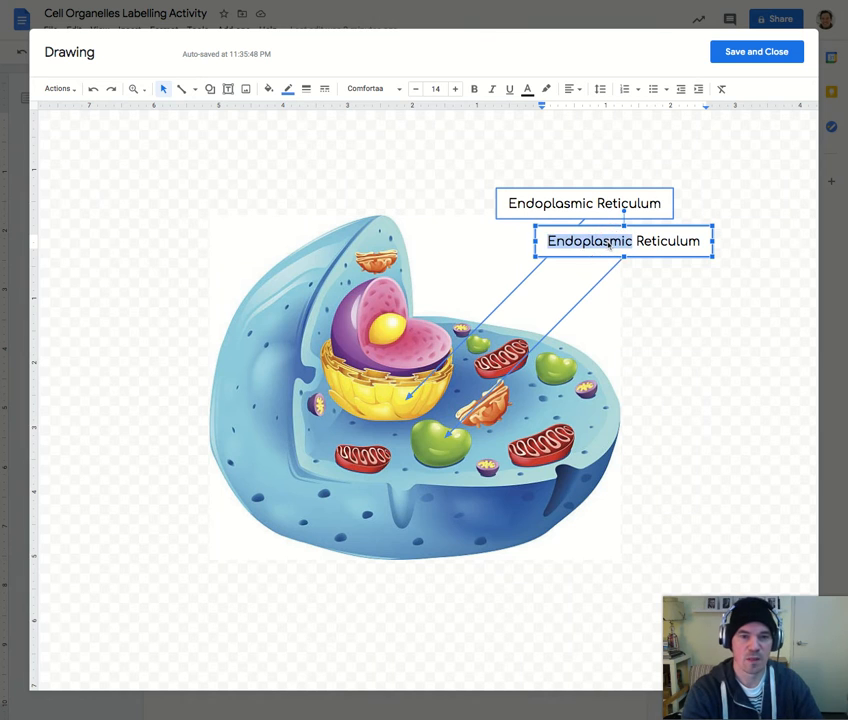
triple_click(610, 243)
type("Nucl")
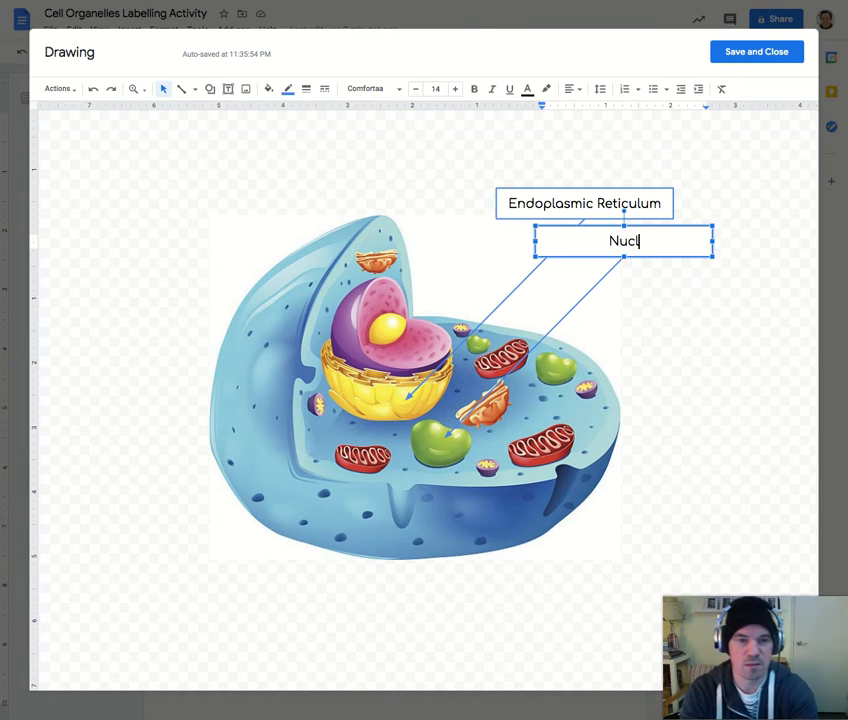
type("eas")
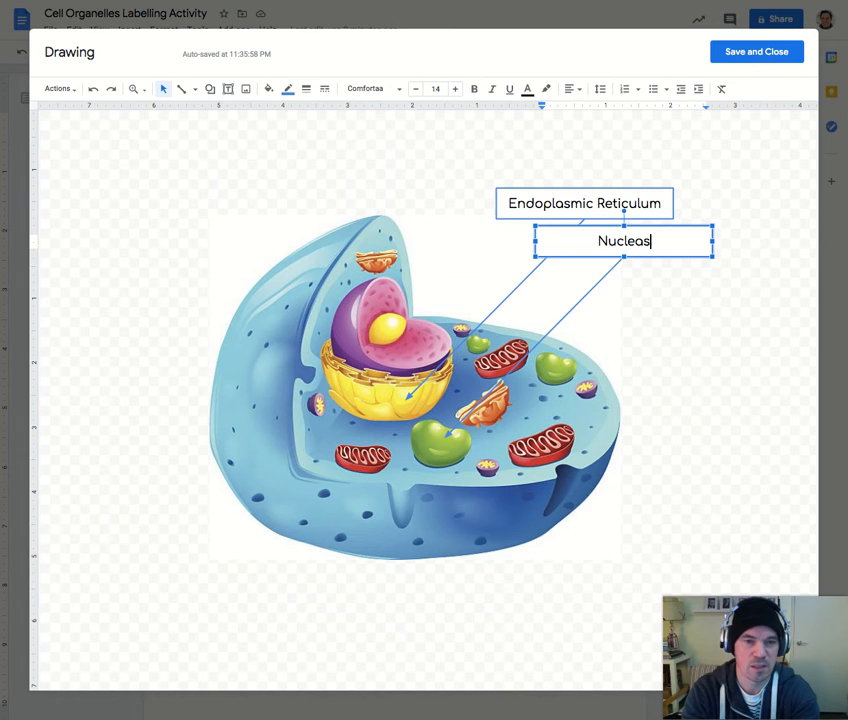
key("BackSpace")
key("BackSpace")
type("us")
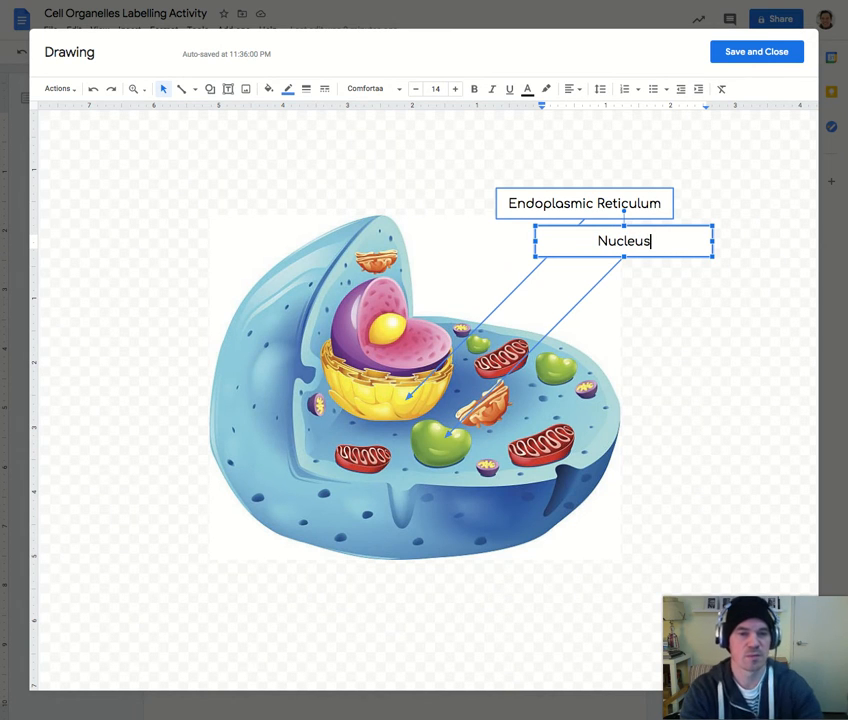
left_click(647, 299)
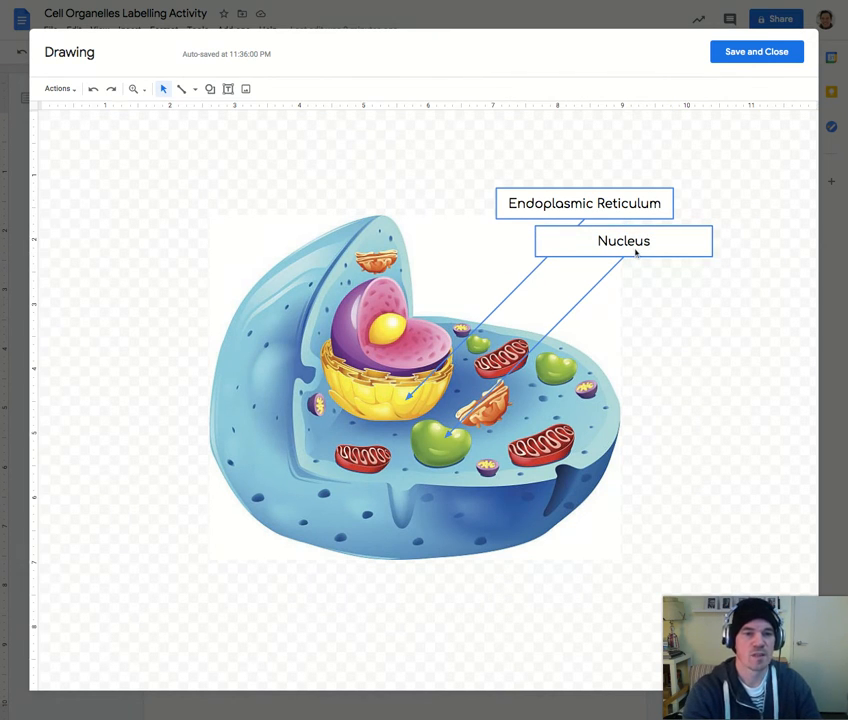
- Aim the Nucleus arrow at the yellow centre of the nucleus and move its label above the Endoplasmic Reticulum label
left_click(585, 243)
left_click(547, 336)
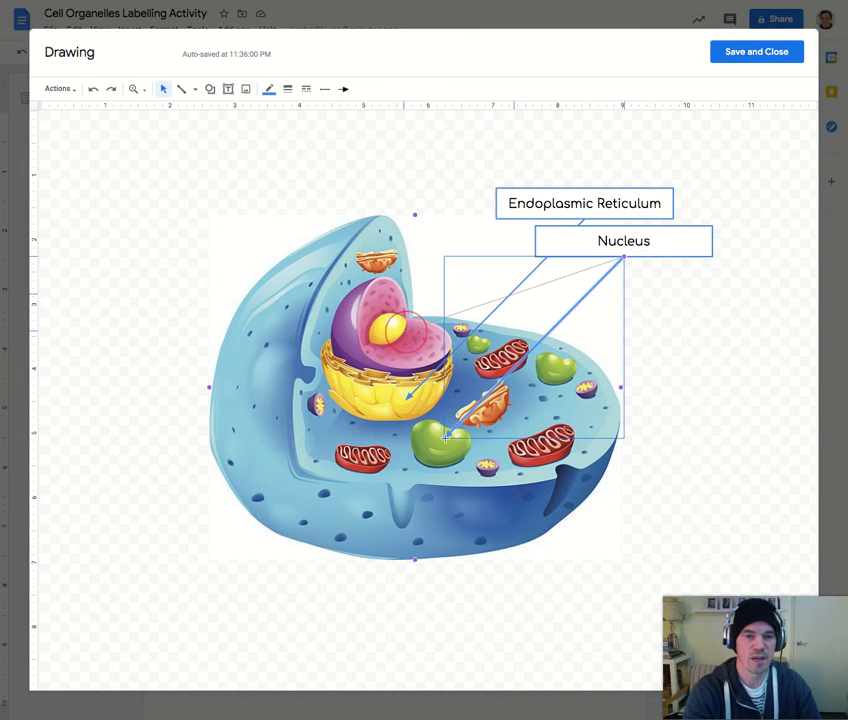
left_click_drag(446, 437, 388, 330)
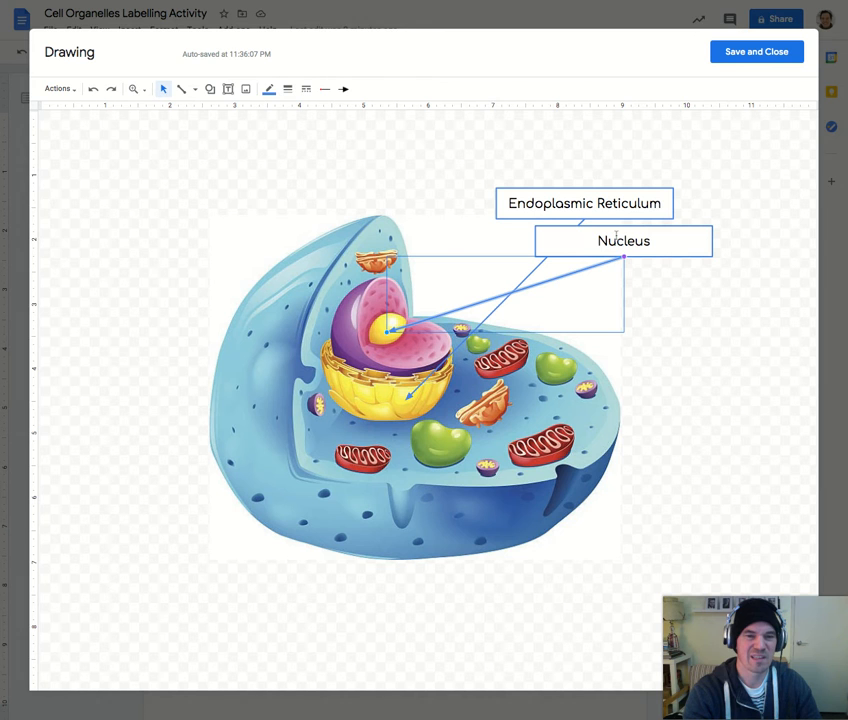
left_click_drag(615, 233, 522, 155)
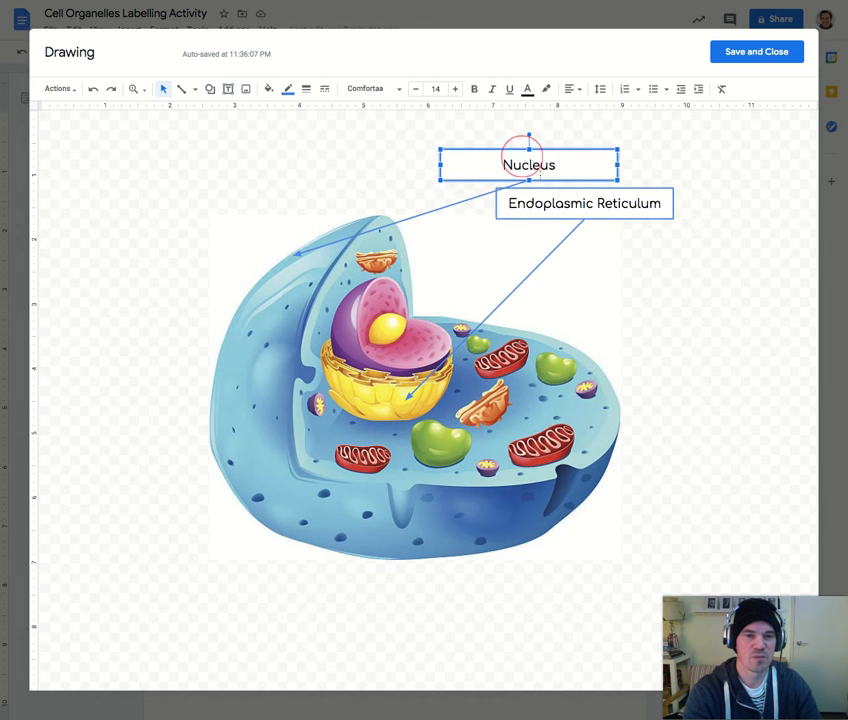
- Move the Endoplasmic Reticulum label down over the cell's upper right edge and re-aim its arrow at the yellow structure
left_click(590, 205)
left_click_drag(592, 188, 618, 293)
left_click_drag(447, 487, 406, 396)
left_click(565, 220)
- Place the Nucleus label directly above the Endoplasmic Reticulum label and re-aim its arrow at the pink area right of the nucleus centre
left_click(547, 167)
left_click_drag(553, 148, 630, 244)
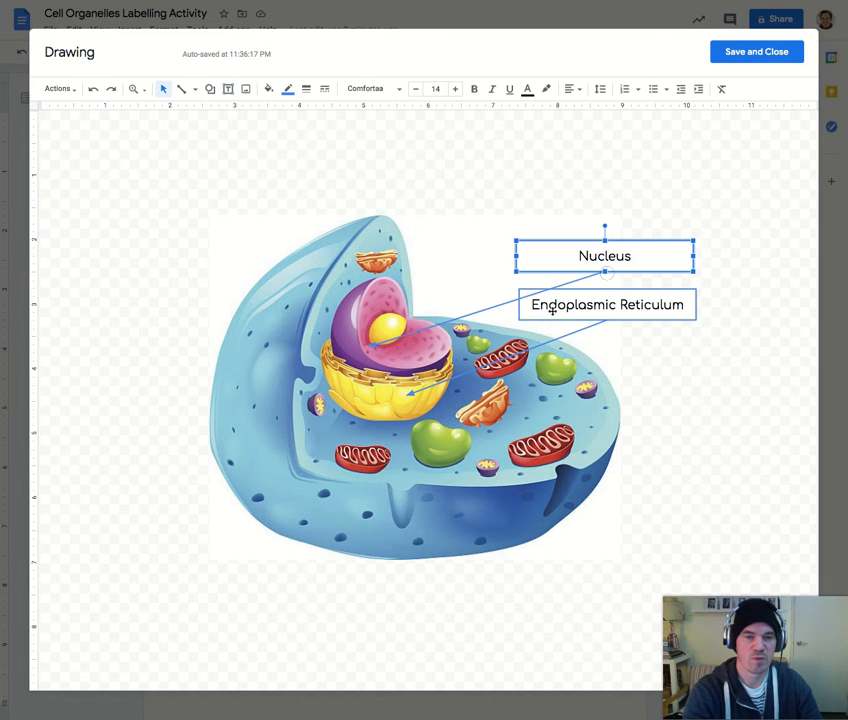
left_click(374, 345)
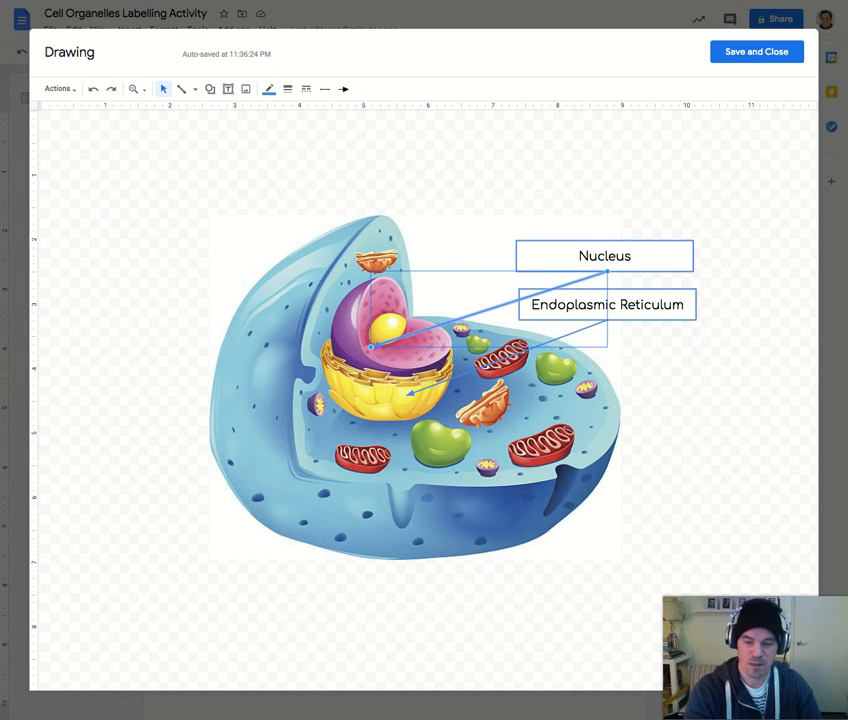
key("Left")
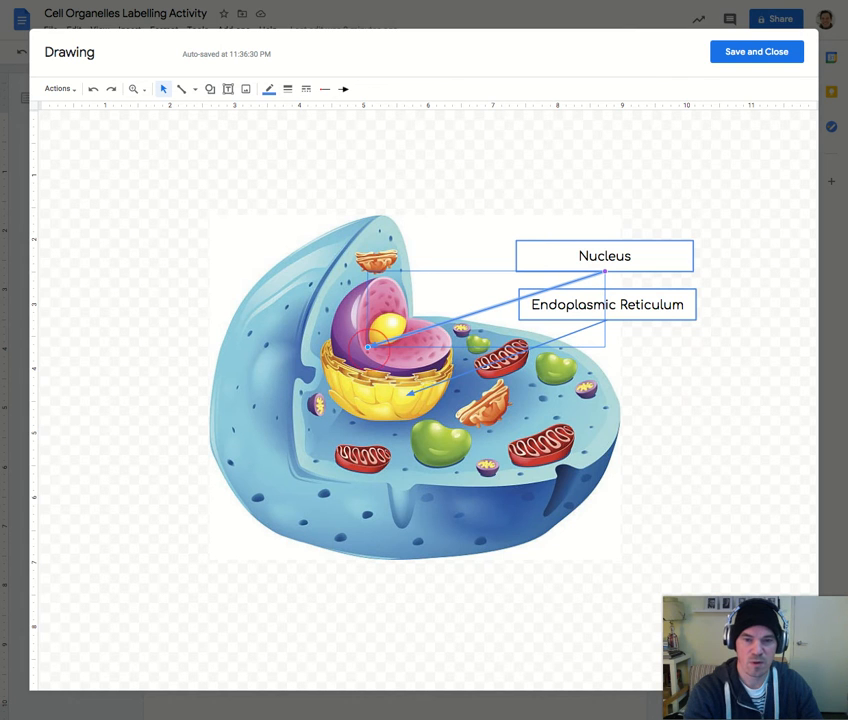
left_click(369, 350)
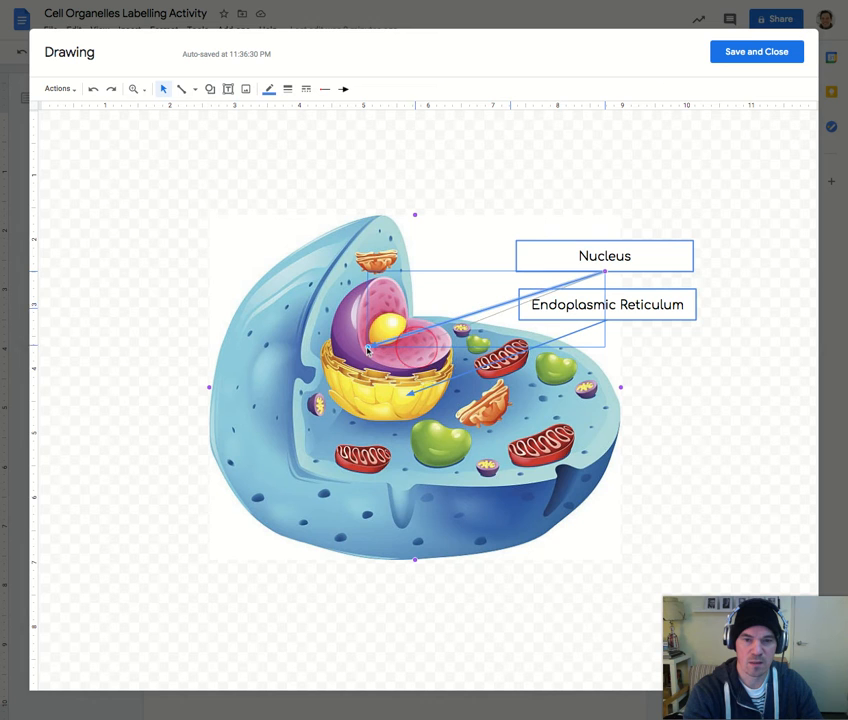
left_click_drag(369, 347, 419, 340)
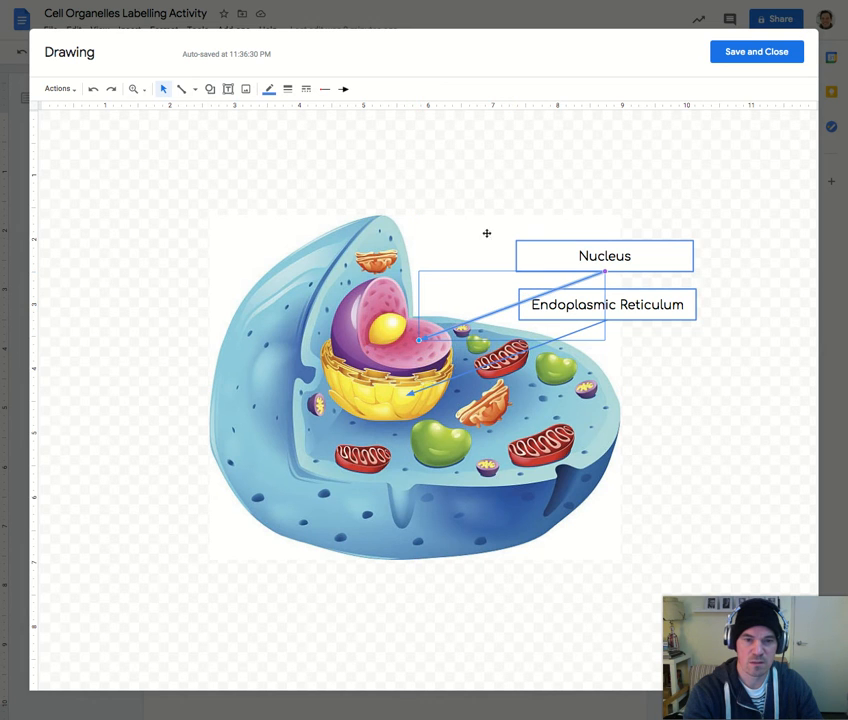
left_click(522, 203)
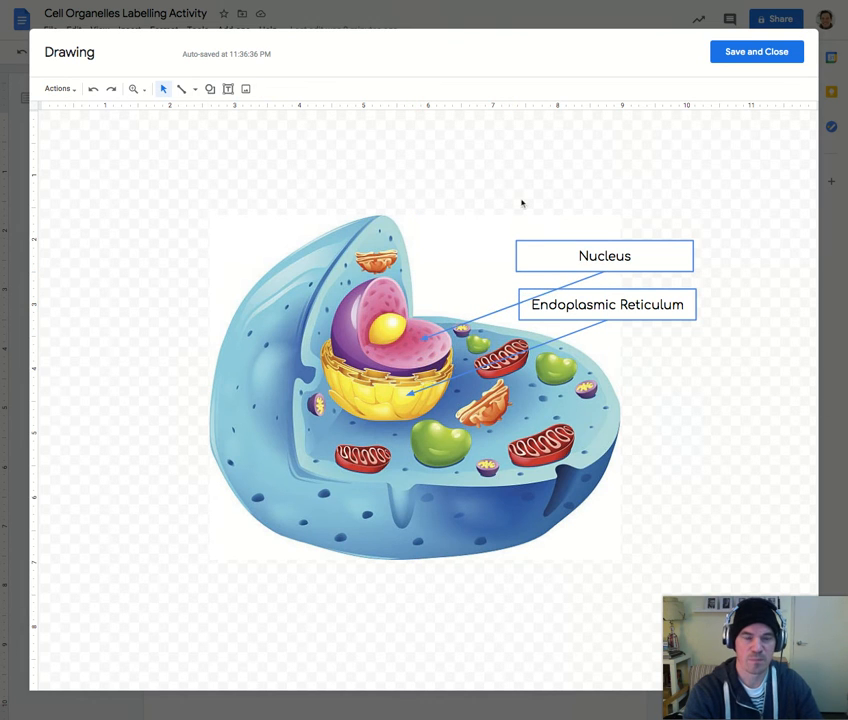
- Bring the Endoplasmic Reticulum label to the front so it covers the Nucleus arrow
left_click(611, 293)
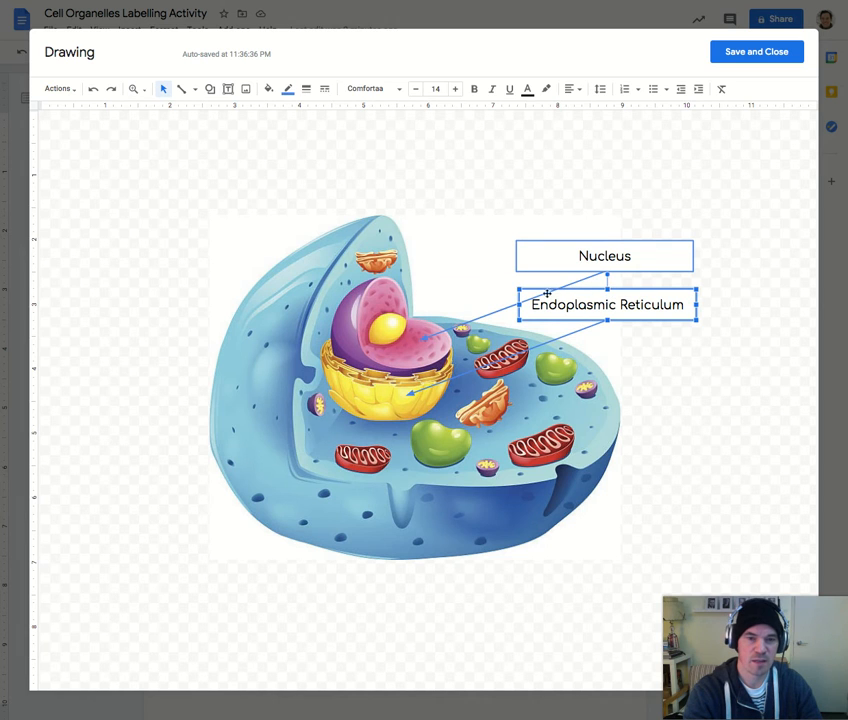
right_click(581, 290)
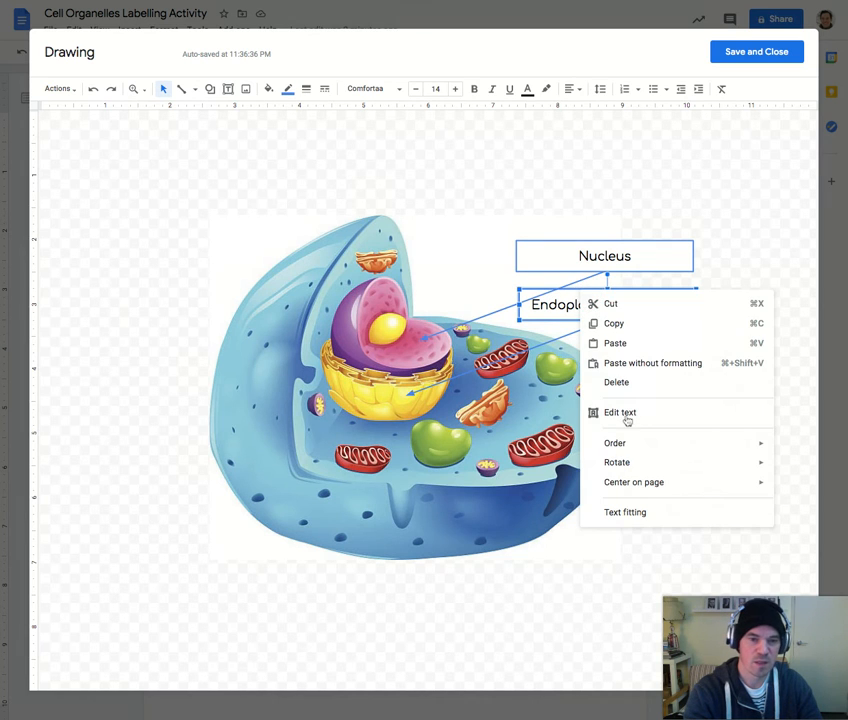
mouse_move(630, 444)
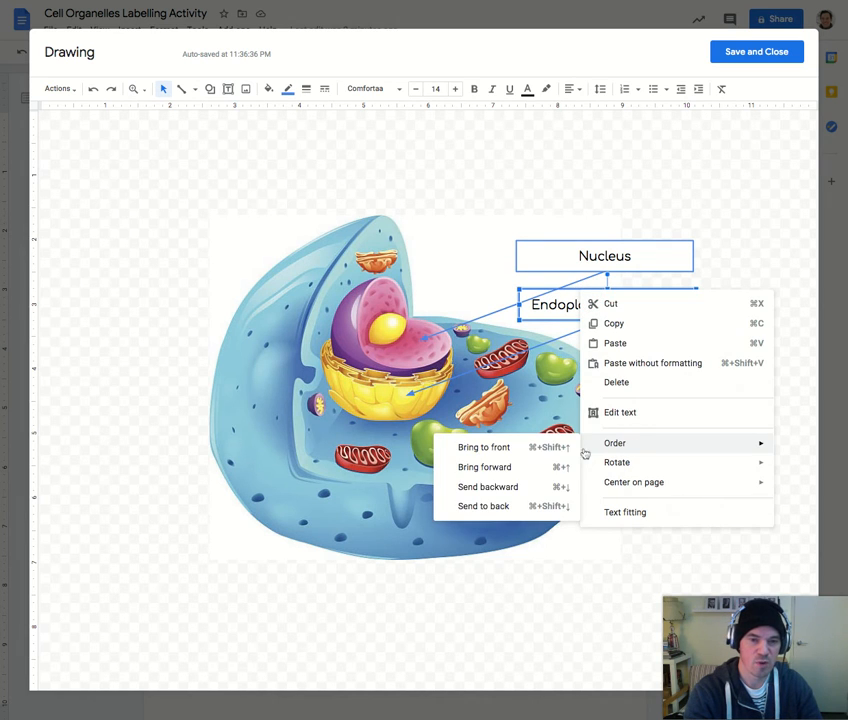
left_click(496, 449)
left_click(642, 288)
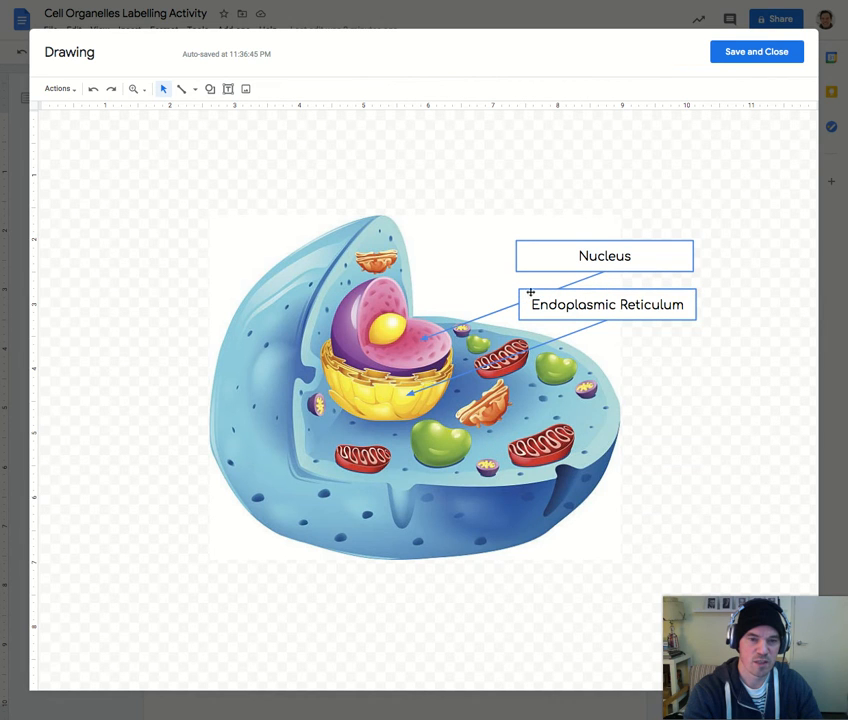
- Duplicate the Nucleus label together with its arrow and place the copy above the original
left_click(585, 243)
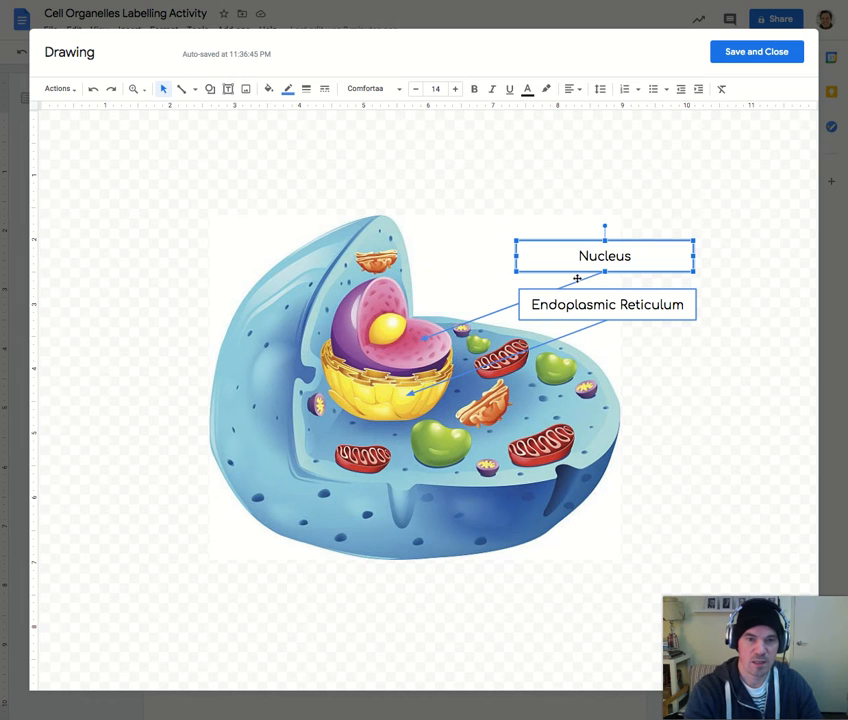
left_click(577, 282)
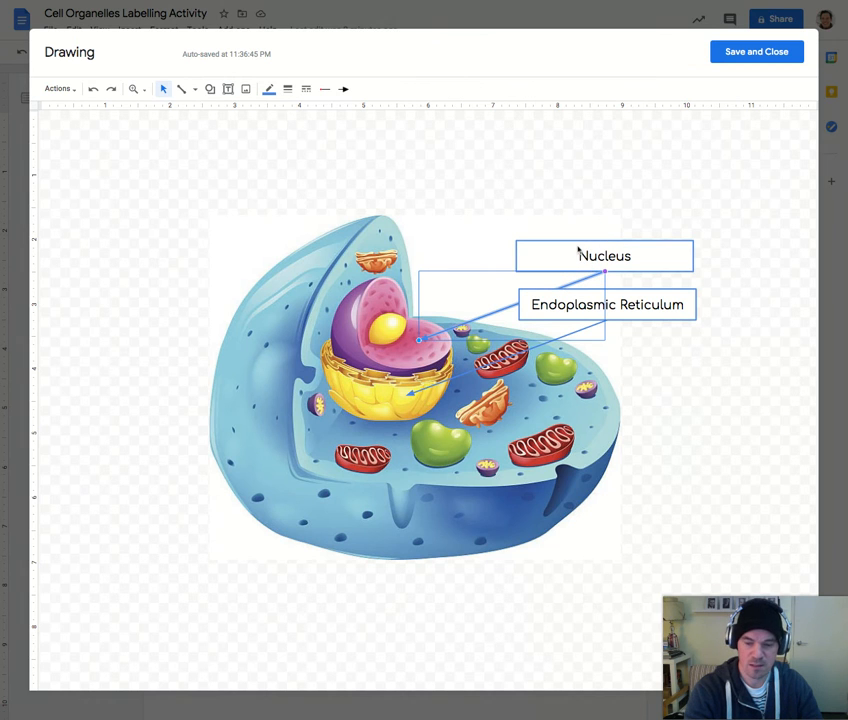
left_click(578, 250, "shift")
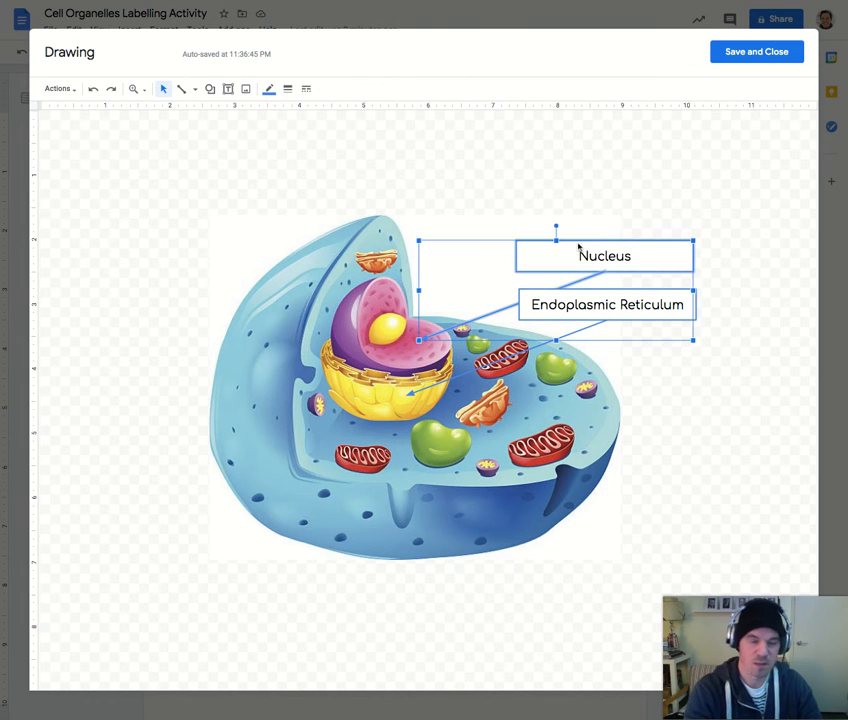
key("ctrl+d")
left_click_drag(613, 267, 572, 197)
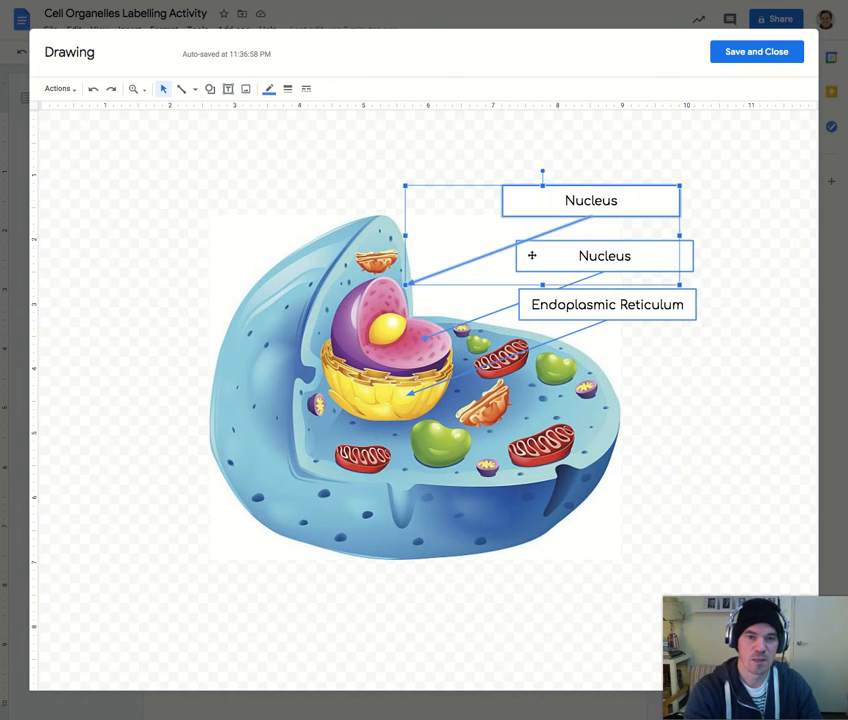
- Aim the duplicated label's arrow at the upper pink part of the nucleus, above its yellow centre
left_click(477, 265)
left_click(382, 193)
left_click(418, 285)
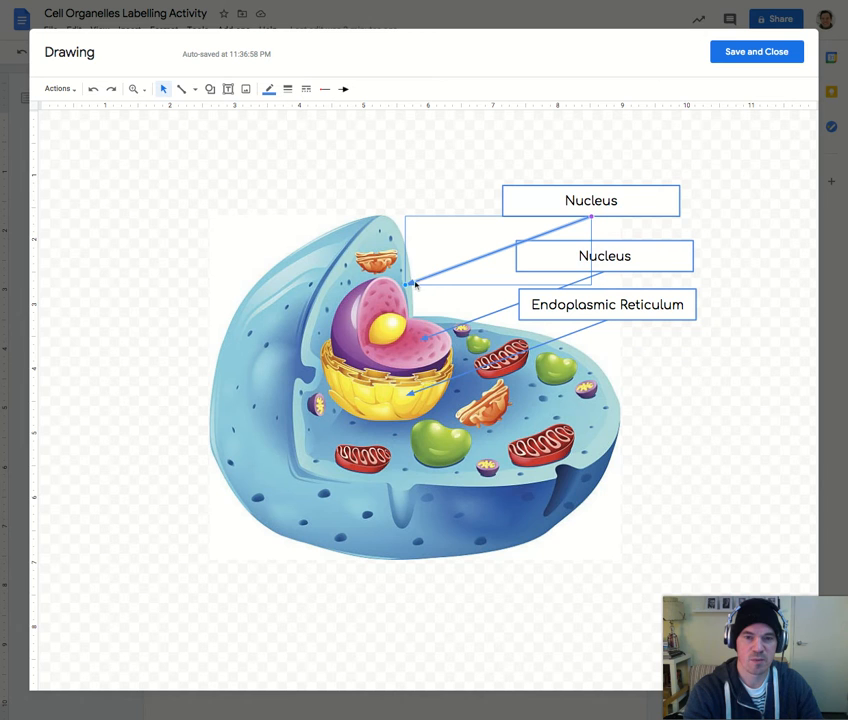
left_click_drag(408, 283, 458, 206)
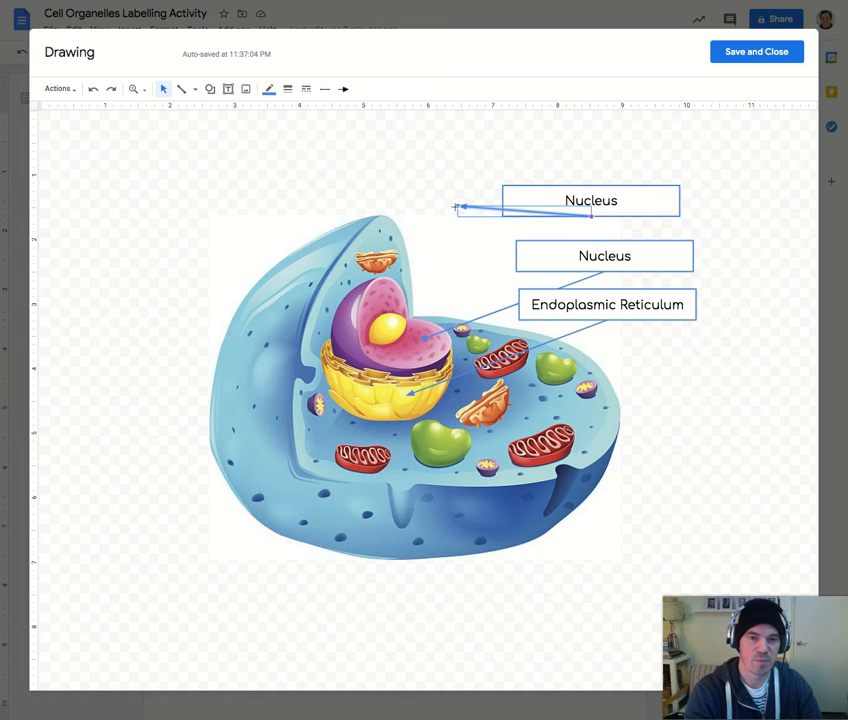
left_click(467, 255)
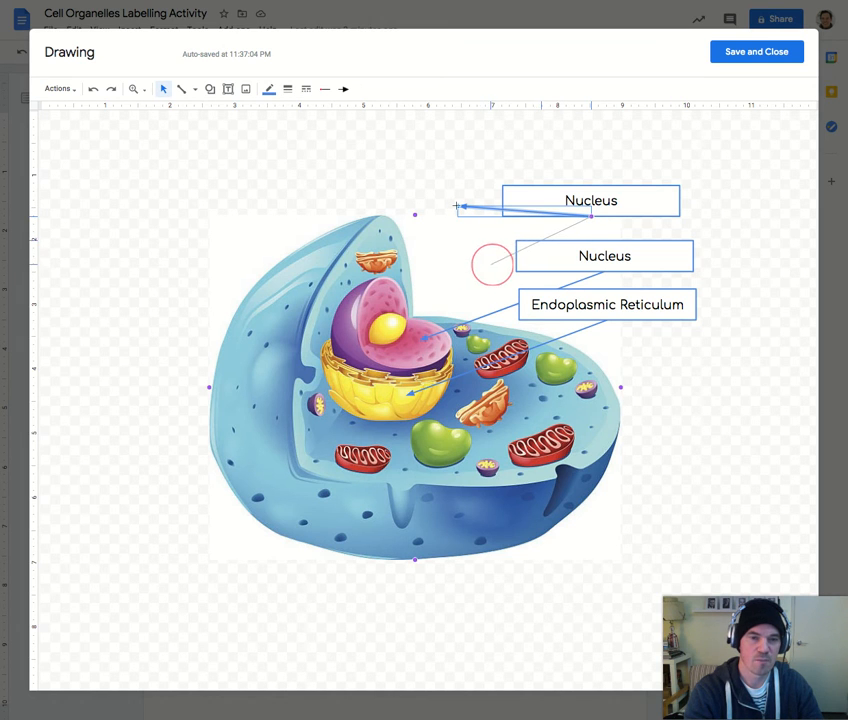
left_click_drag(467, 265, 383, 302)
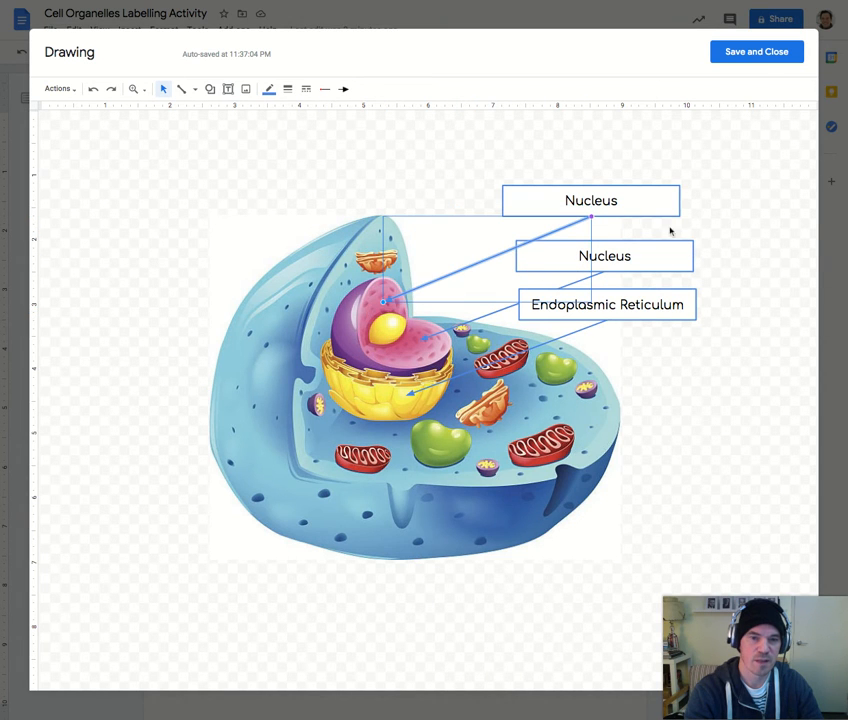
- Attach the top Nucleus label's arrow to the bottom middle of its box and aim it at the orange organelle above the nucleus
left_click(460, 184)
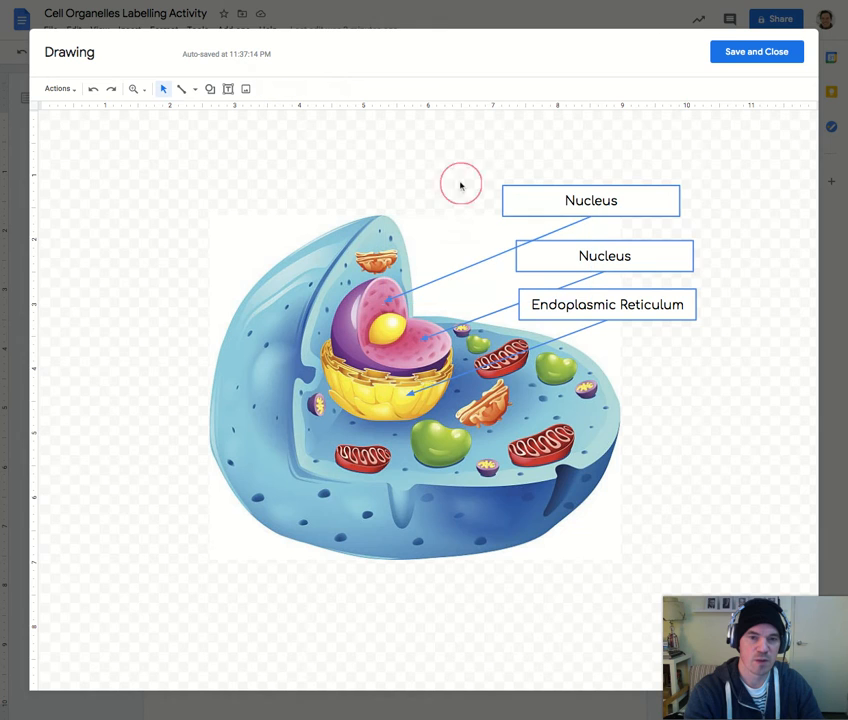
left_click_drag(494, 260, 432, 199)
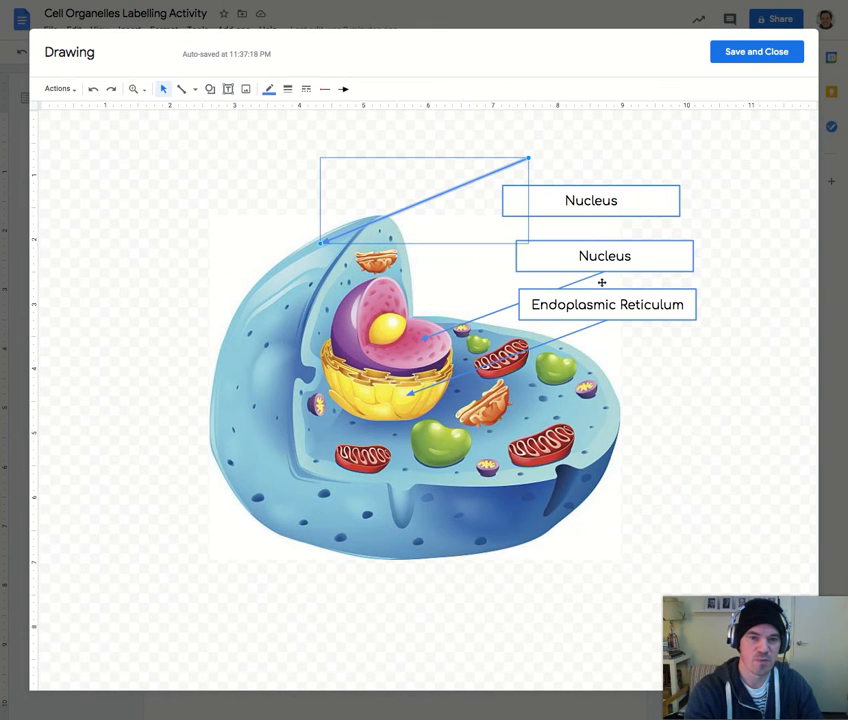
left_click_drag(528, 158, 591, 217)
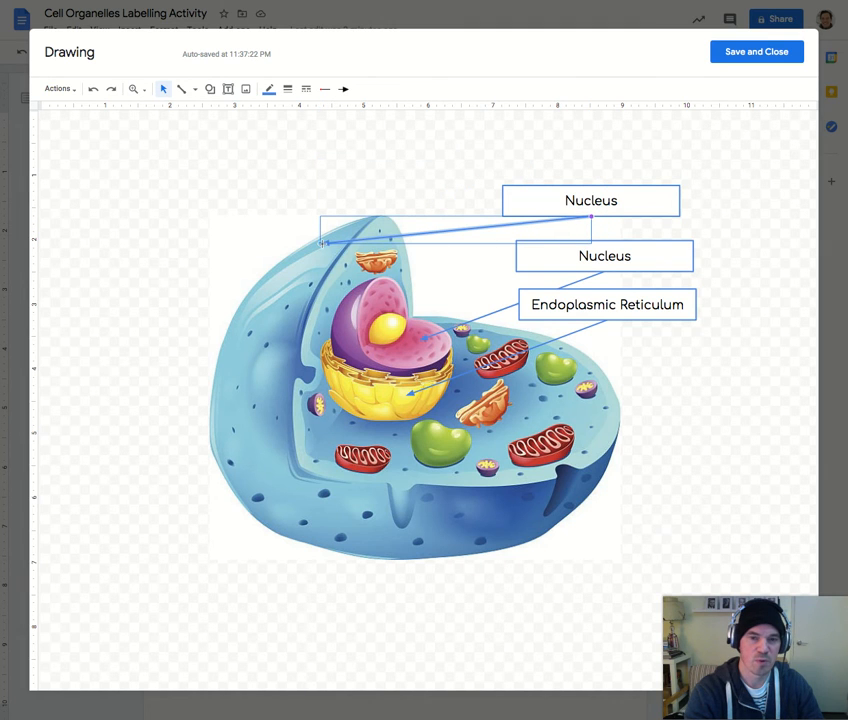
left_click_drag(322, 243, 374, 258)
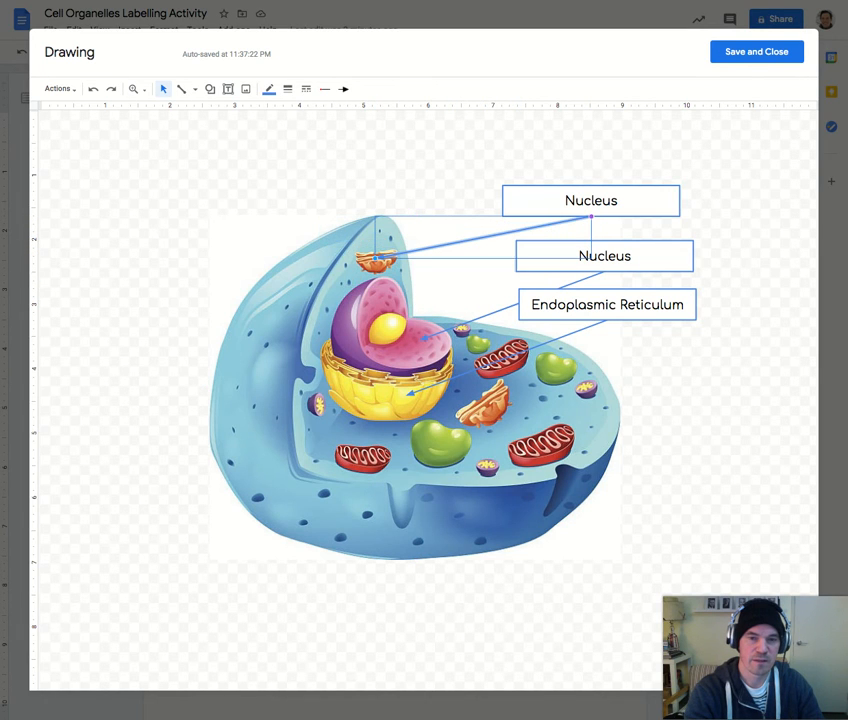
left_click(405, 170)
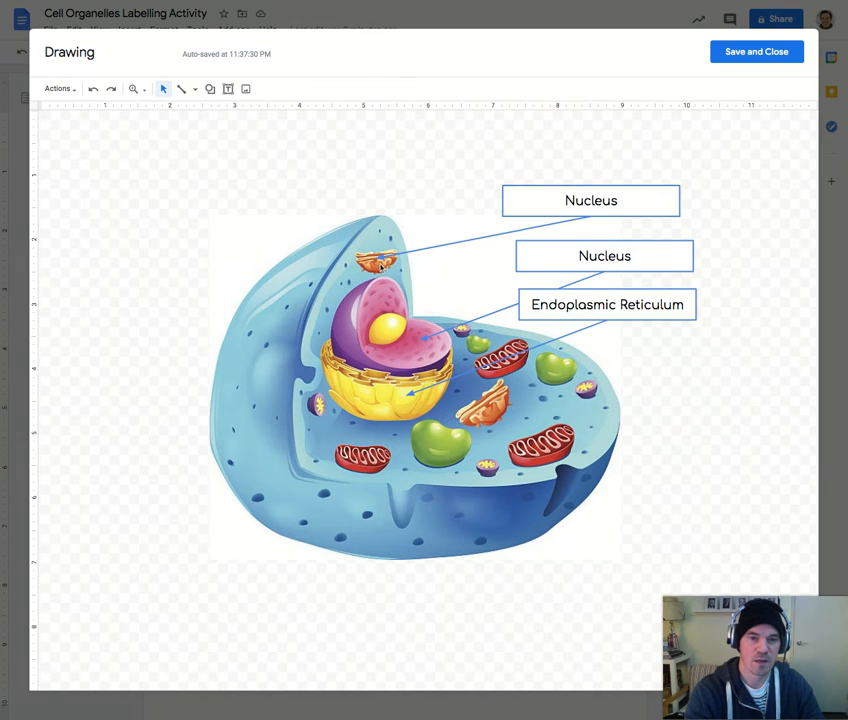
- Re-aim the top label's arrow at the yellow centre of the nucleus and replace the label text with "Nucleolus"
double_click(585, 198)
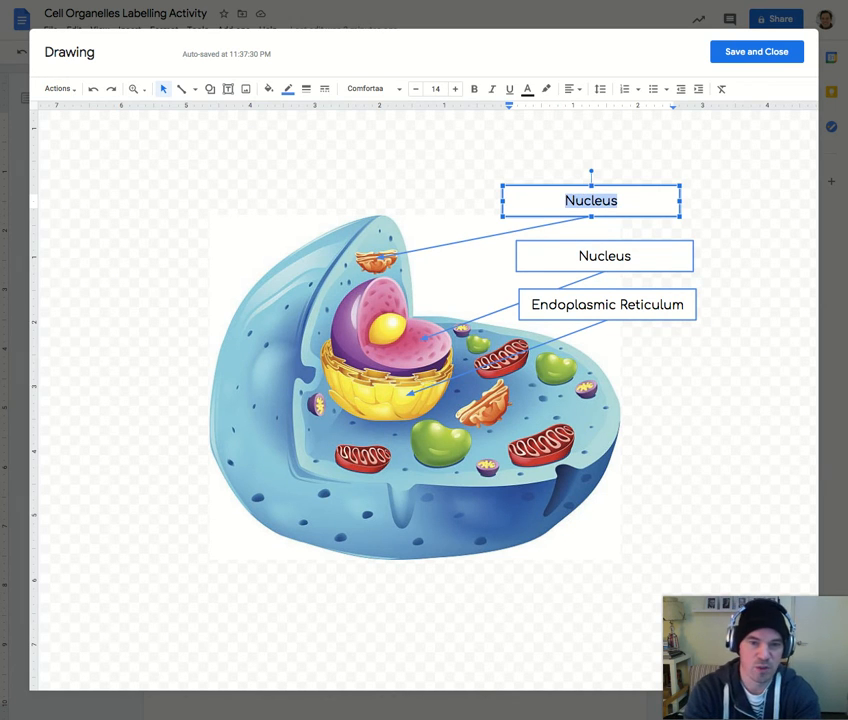
key("BackSpace")
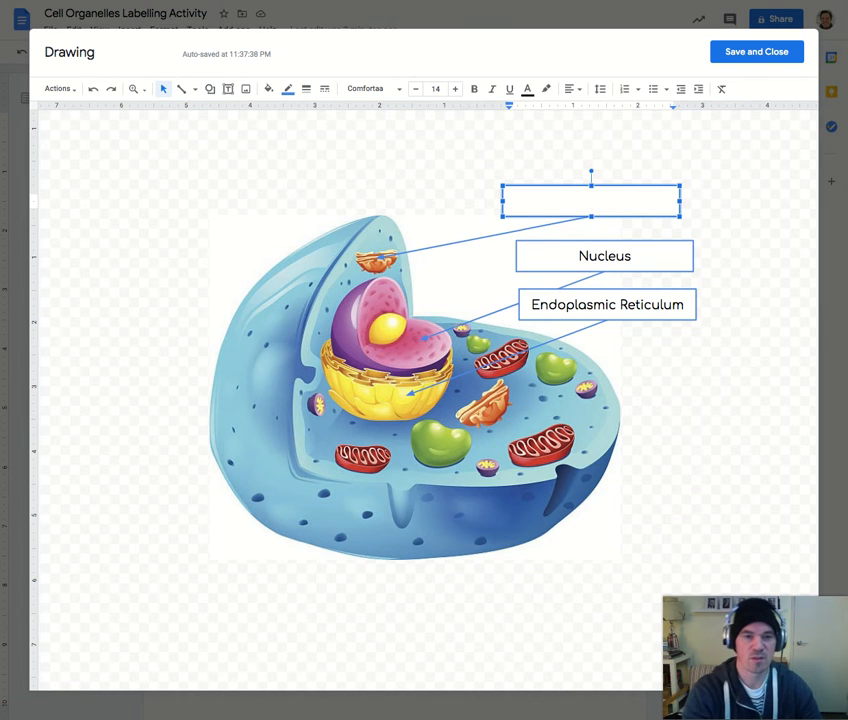
left_click(378, 257)
left_click_drag(377, 257, 390, 326)
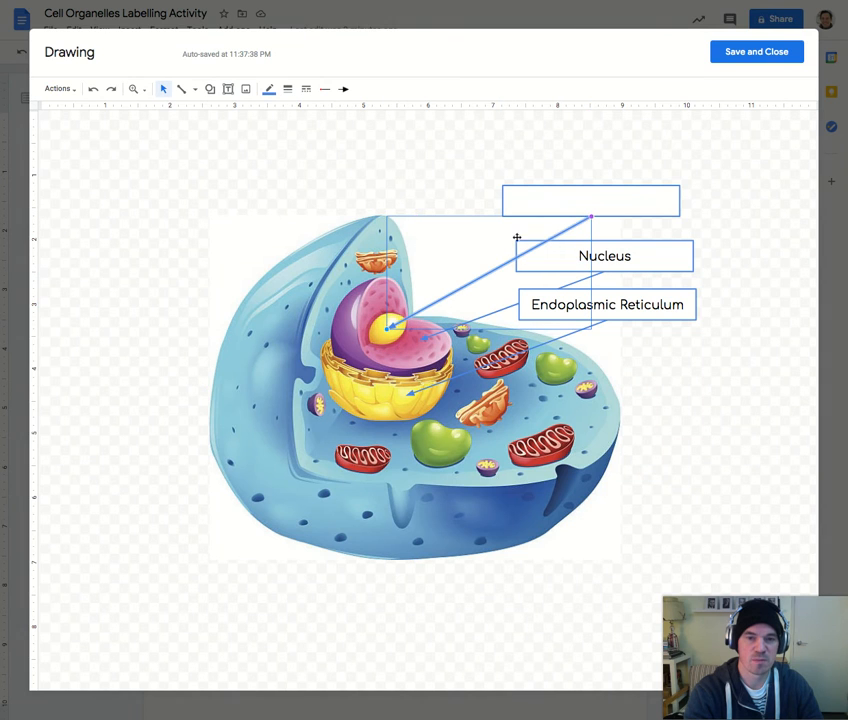
left_click(589, 207)
type("Nucl")
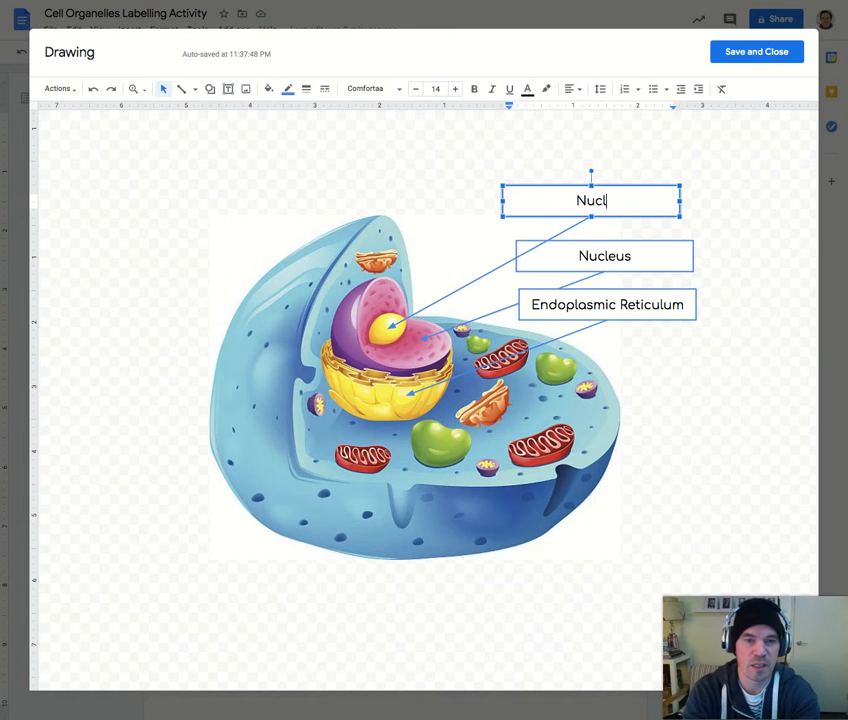
type("eolus")
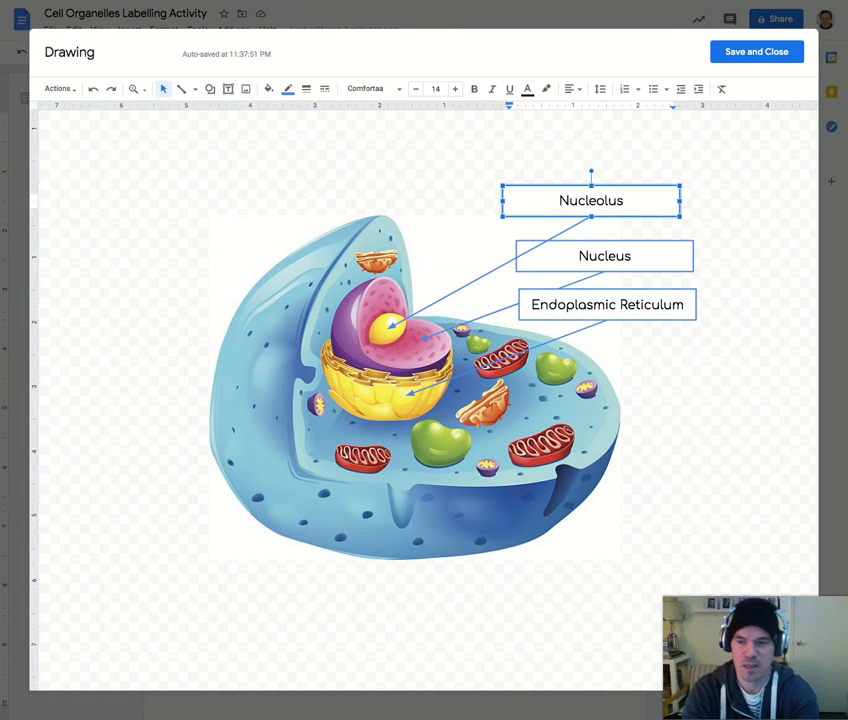
left_click(699, 191)
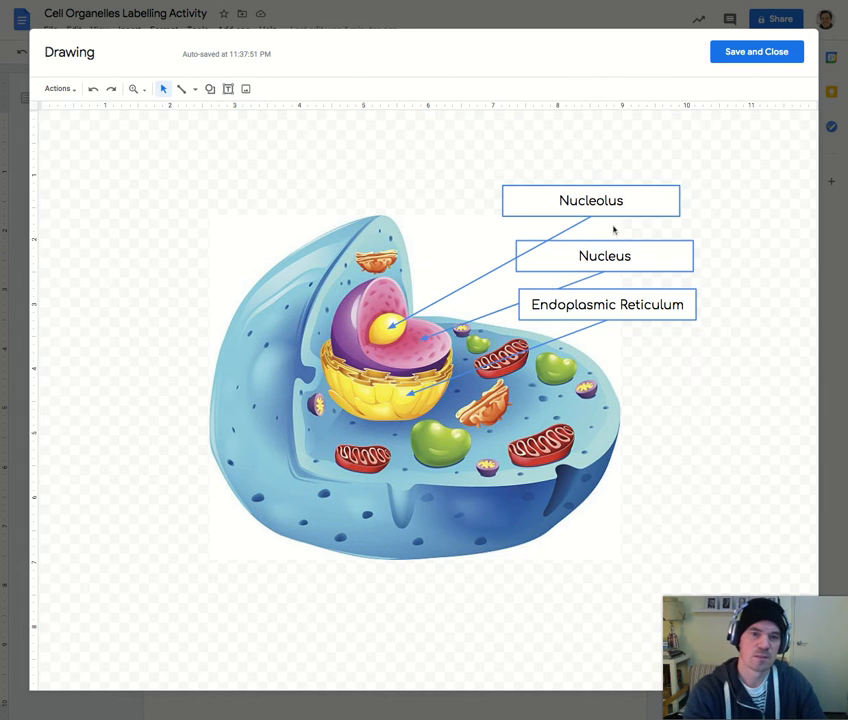
left_click(578, 221)
left_click(628, 256)
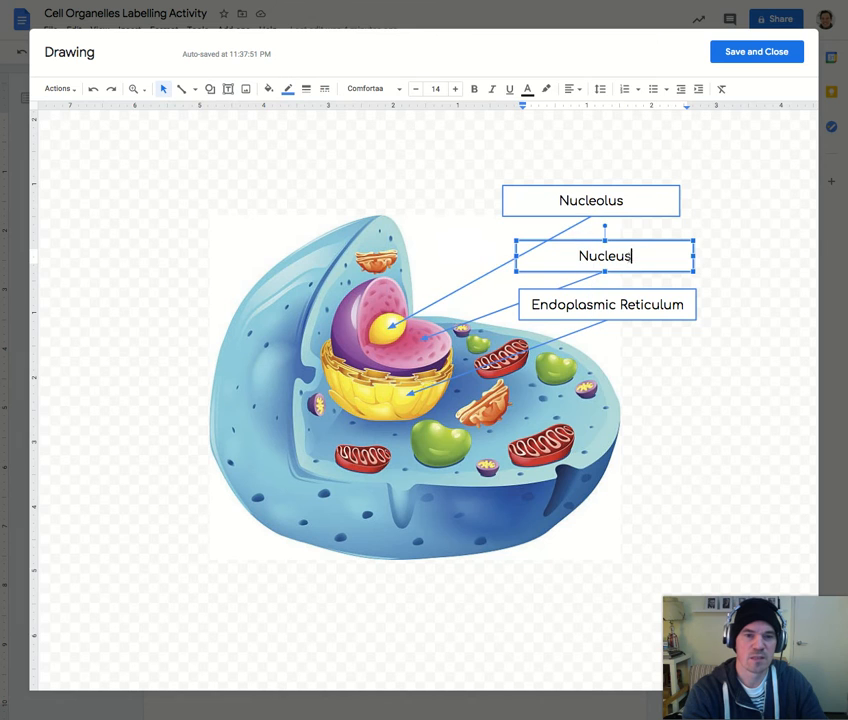
right_click(631, 254)
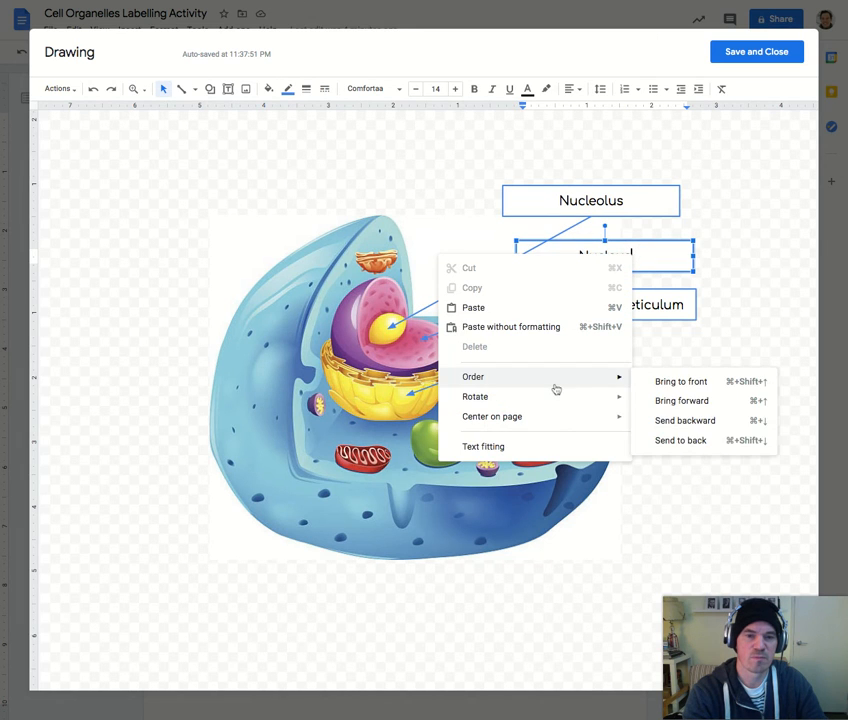
left_click(622, 224)
- Try to send the Nucleolus arrow to the back, behind the Nucleus label
left_click(597, 199)
left_click(581, 221)
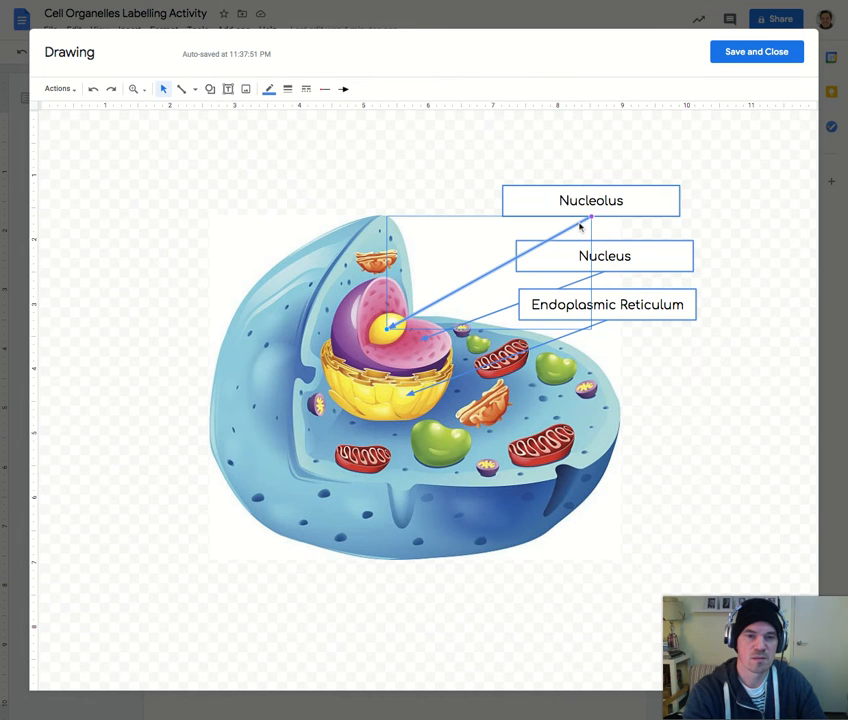
right_click(581, 224)
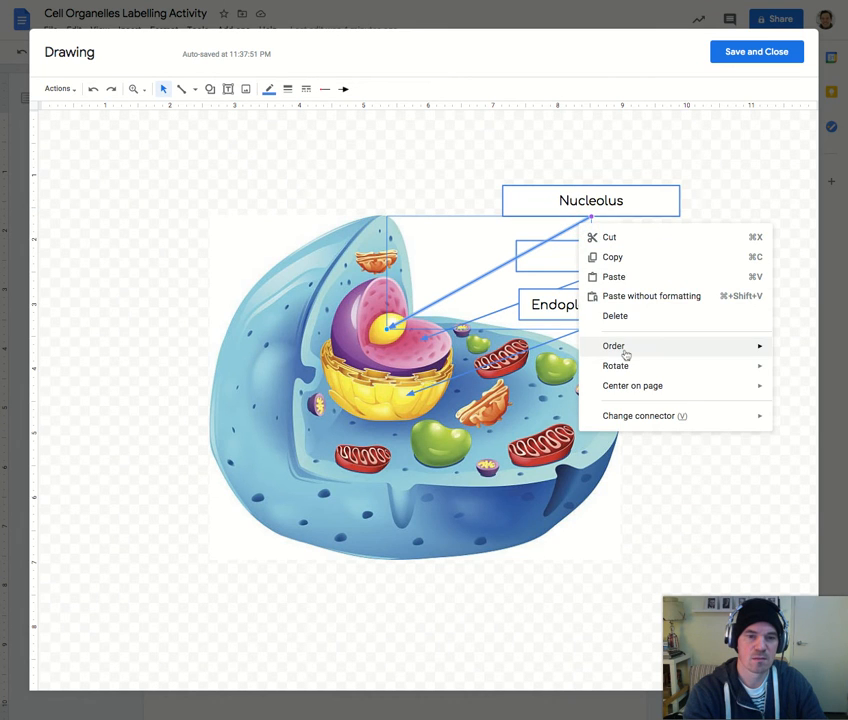
mouse_move(622, 348)
left_click(534, 410)
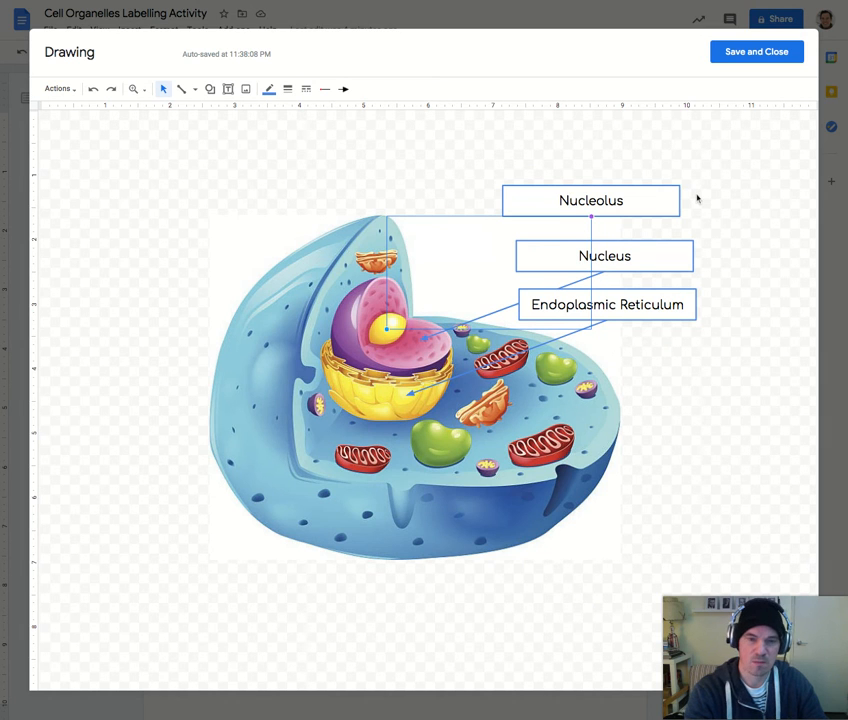
- Bring the Nucleus label to the front so it covers the Nucleolus arrow, and save and close the drawing
left_click(574, 244)
right_click(573, 243)
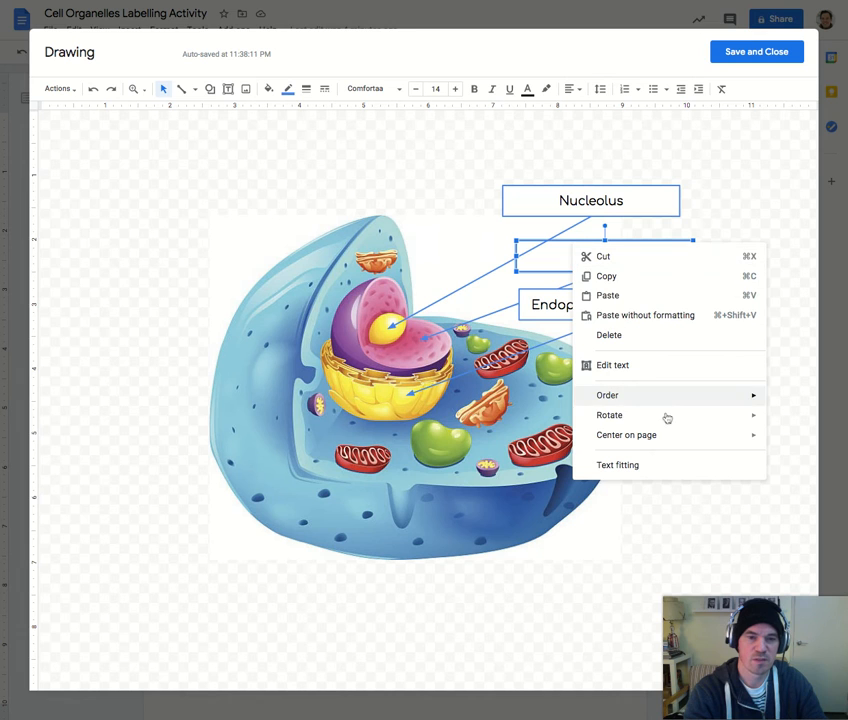
mouse_move(660, 405)
left_click(492, 402)
left_click(731, 206)
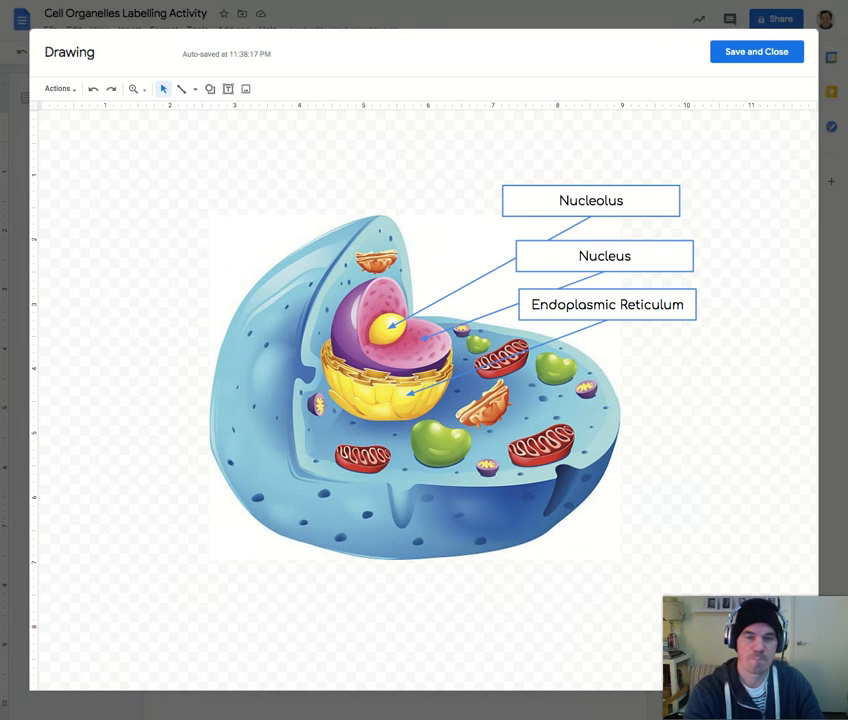
left_click(760, 52)
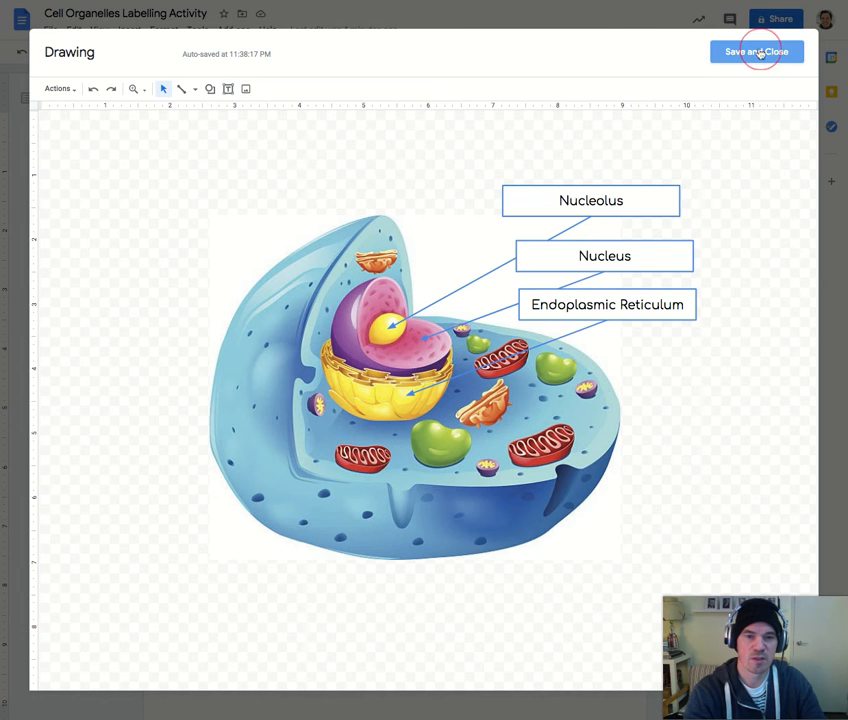